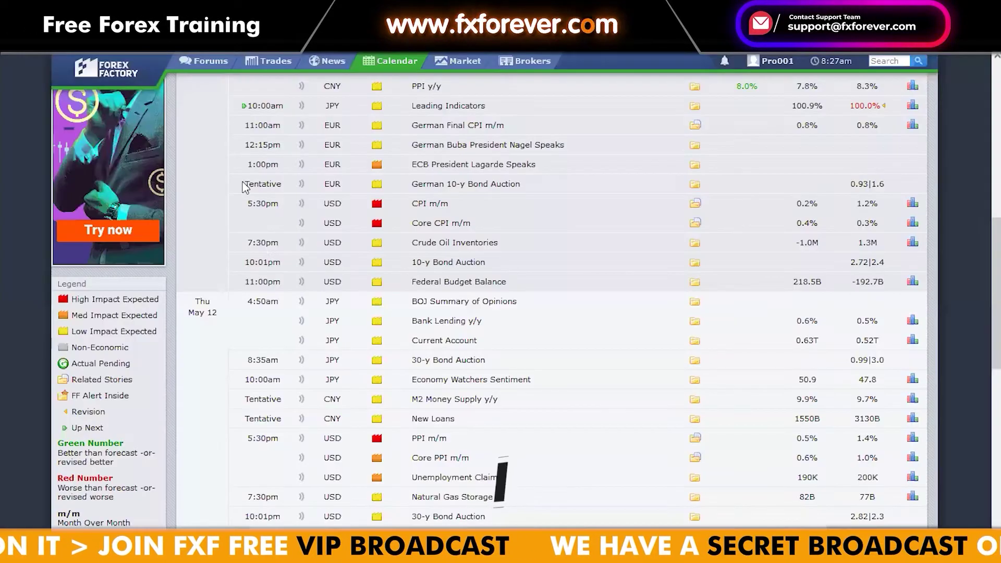
# Scroll up the Forex Factory calendar page to the top of this week's events.
pyautogui.scroll(3, 284, 275)
pyautogui.scroll(10, 284, 275)
# Limit the Forex Factory calendar range to Wednesday, May 11 only.
pyautogui.click(264, 93)
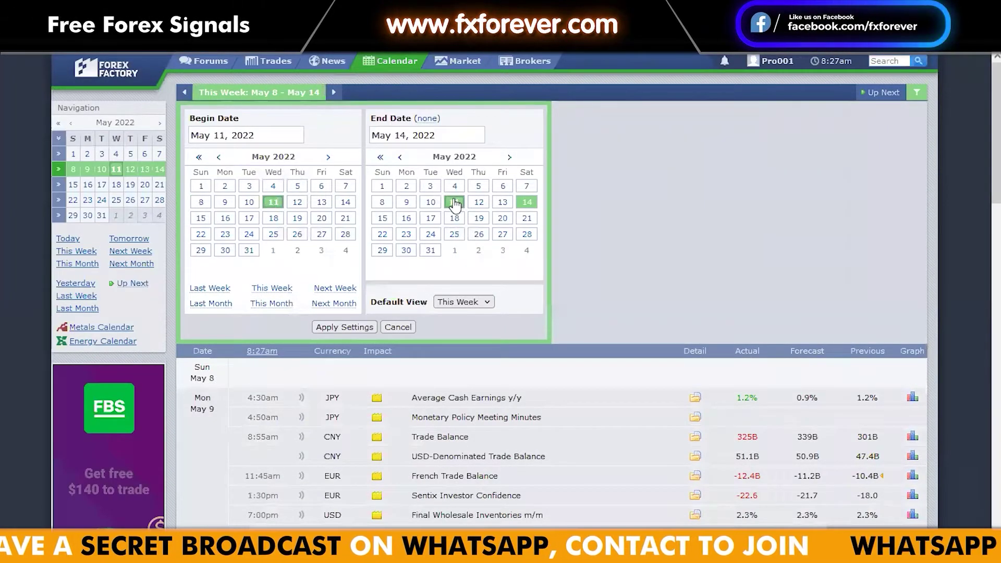
pyautogui.click(325, 325)
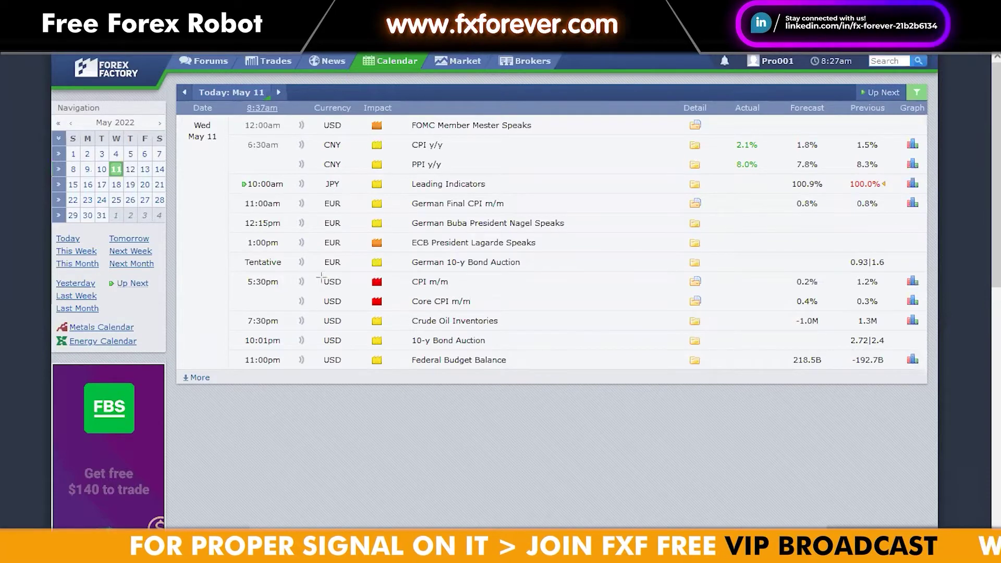
pyautogui.moveTo(233, 276)
pyautogui.mouseDown()
pyautogui.moveTo(365, 302)
pyautogui.moveTo(488, 309)
pyautogui.mouseUp()
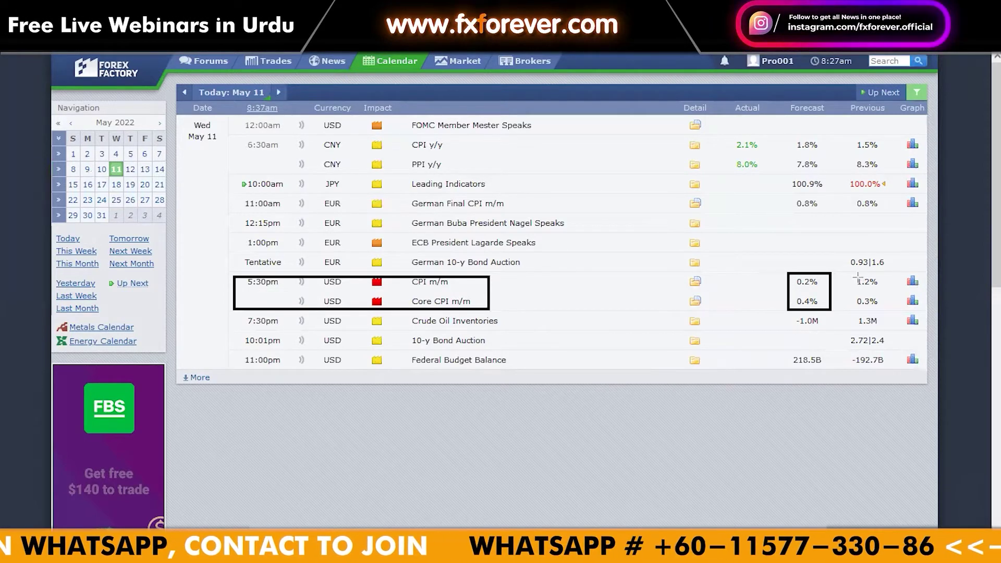
pyautogui.moveTo(893, 308); pyautogui.dragTo(890, 313)
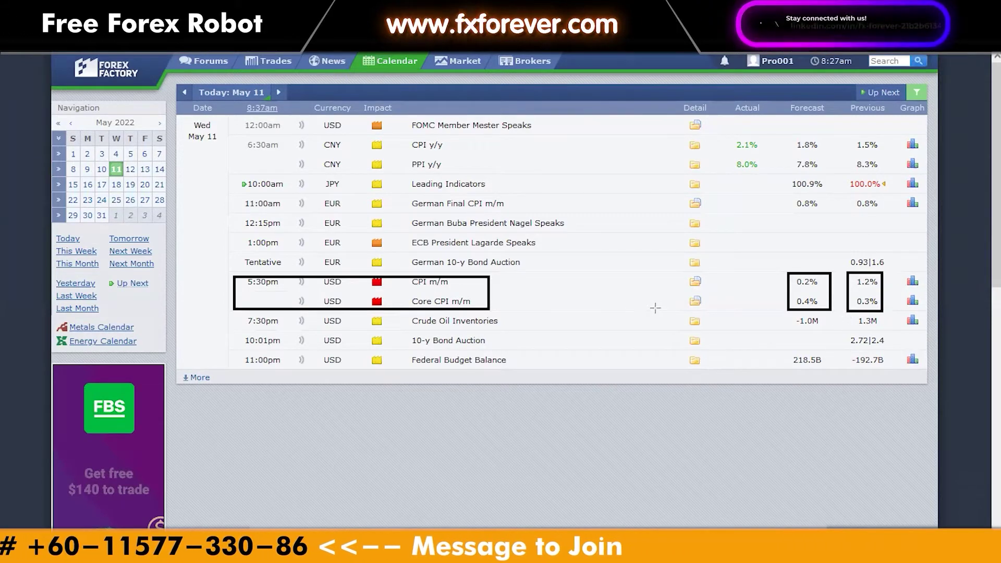
pyautogui.press('e')
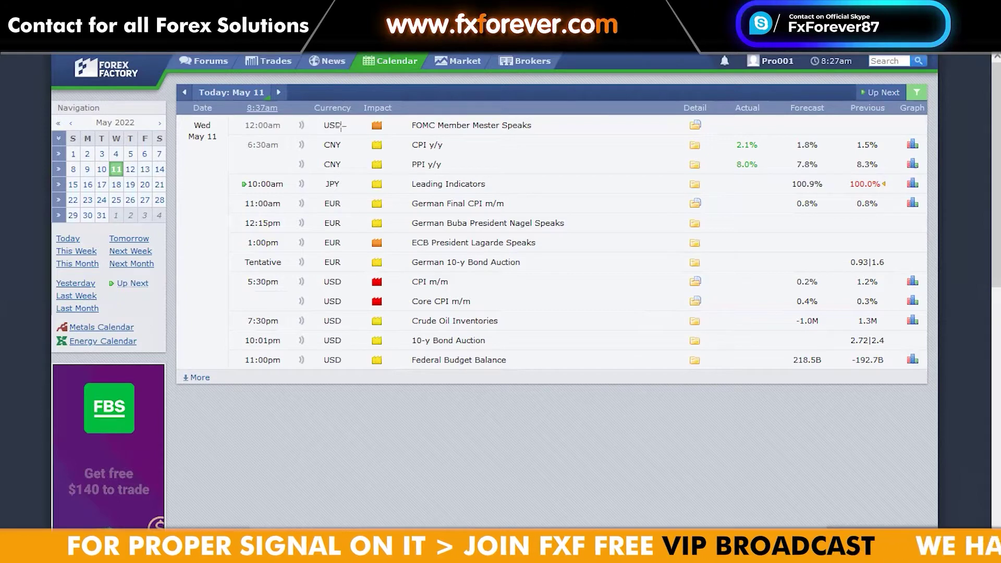
pyautogui.moveTo(369, 117)
pyautogui.mouseDown()
pyautogui.moveTo(379, 131)
pyautogui.moveTo(539, 134)
pyautogui.mouseUp()
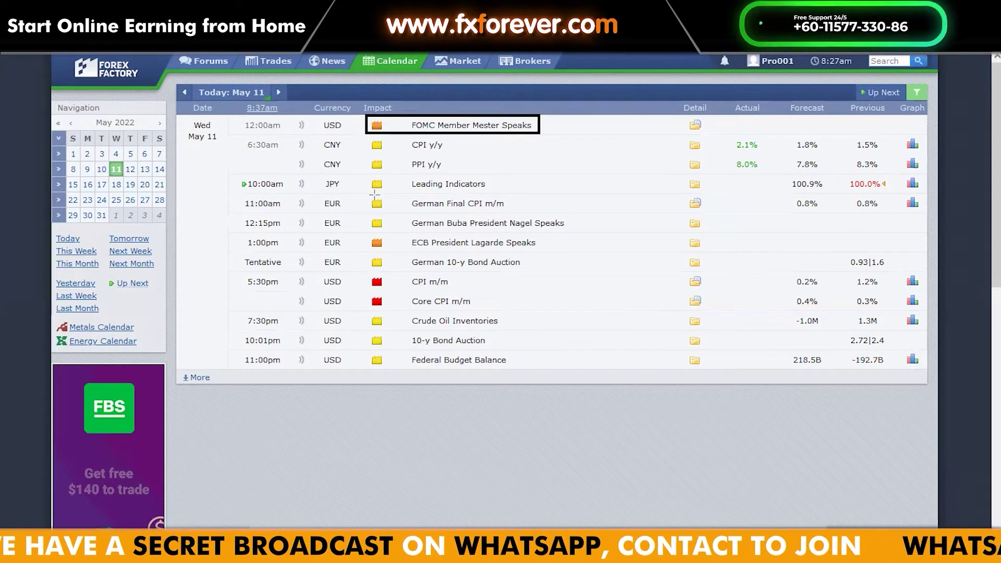
pyautogui.moveTo(238, 178)
pyautogui.mouseDown()
pyautogui.moveTo(333, 196)
pyautogui.moveTo(539, 191)
pyautogui.mouseUp()
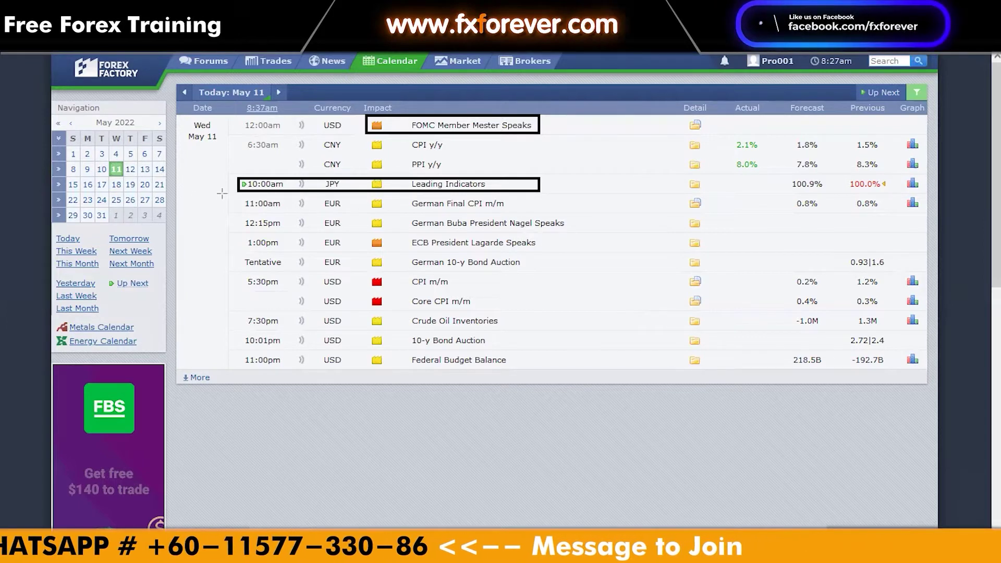
pyautogui.moveTo(238, 197)
pyautogui.mouseDown()
pyautogui.moveTo(627, 258)
pyautogui.moveTo(631, 271)
pyautogui.mouseUp()
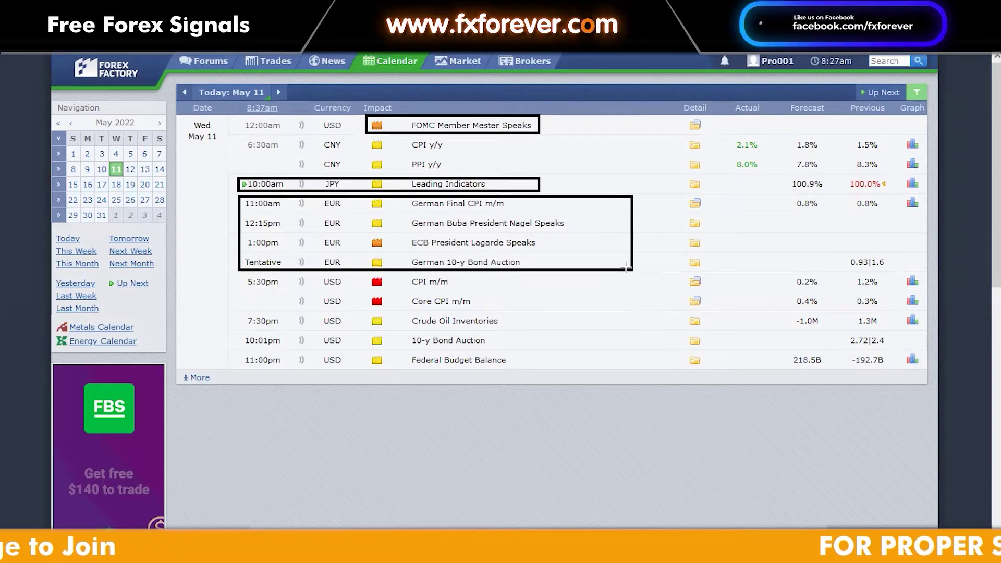
pyautogui.moveTo(225, 313)
pyautogui.mouseDown()
pyautogui.moveTo(357, 319)
pyautogui.moveTo(581, 358)
pyautogui.moveTo(582, 370)
pyautogui.mouseUp()
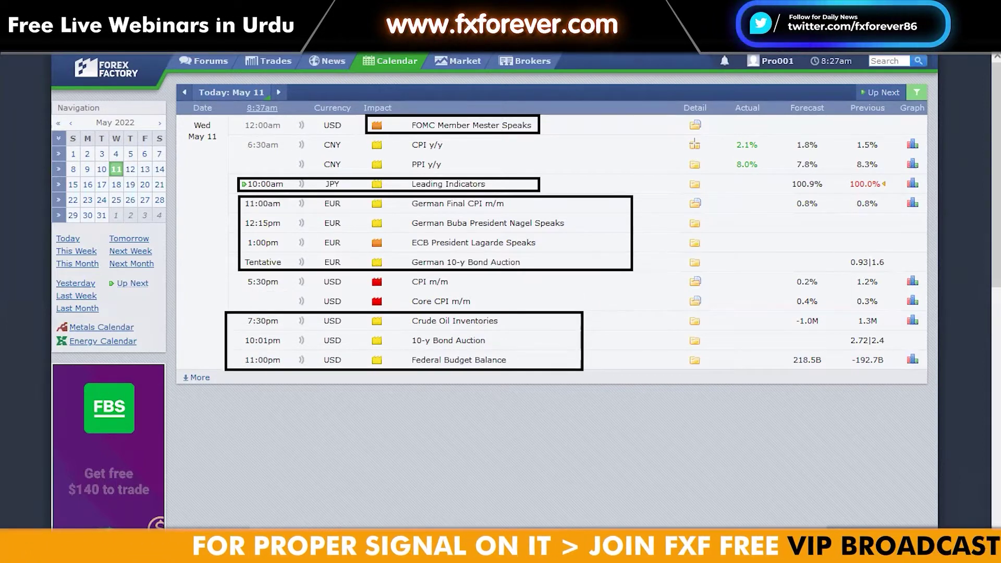
pyautogui.press('Escape')
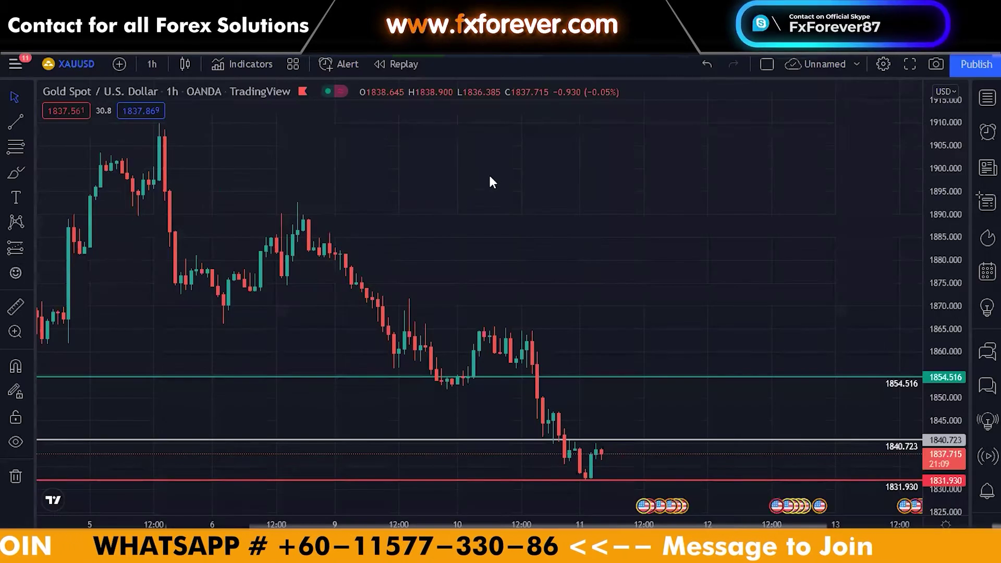
# Zoom out the XAUUSD 1-hour chart to show gold falling from about 1,995 in mid-April.
pyautogui.scroll(-6, 569, 218)
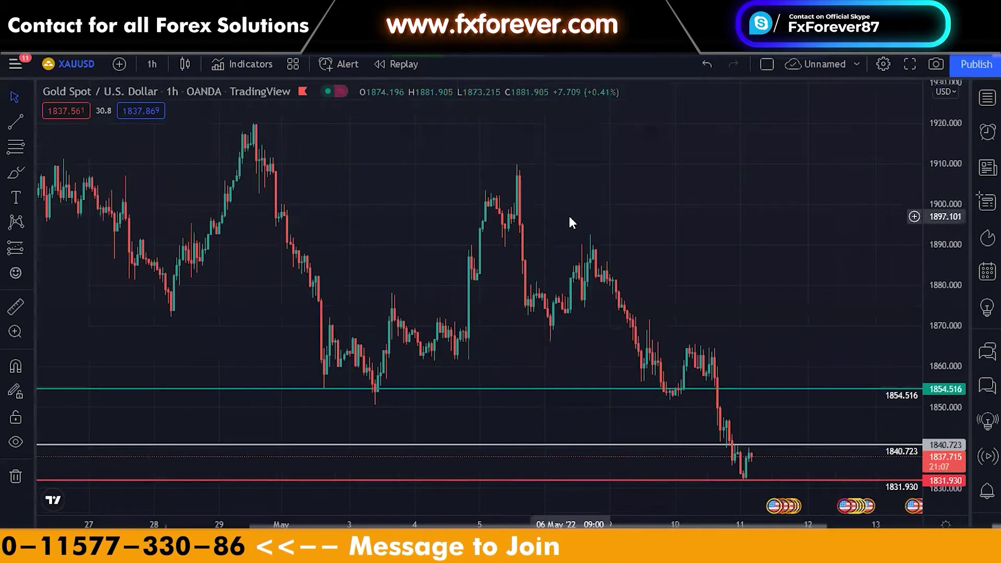
pyautogui.scroll(-4, 569, 218)
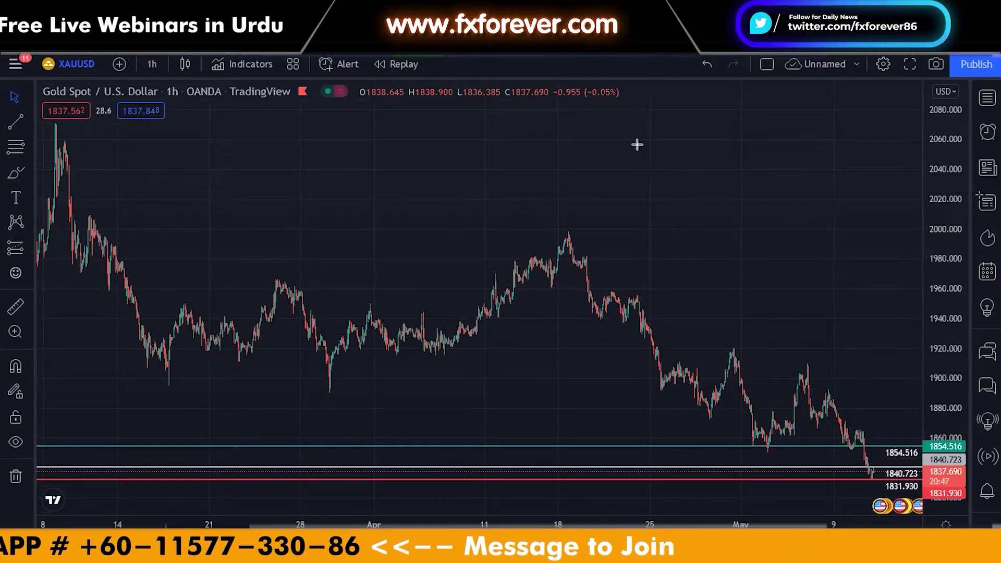
# Switch gold to 4-hour candles and pan the chart to show 3–11 May.
pyautogui.click(157, 65)
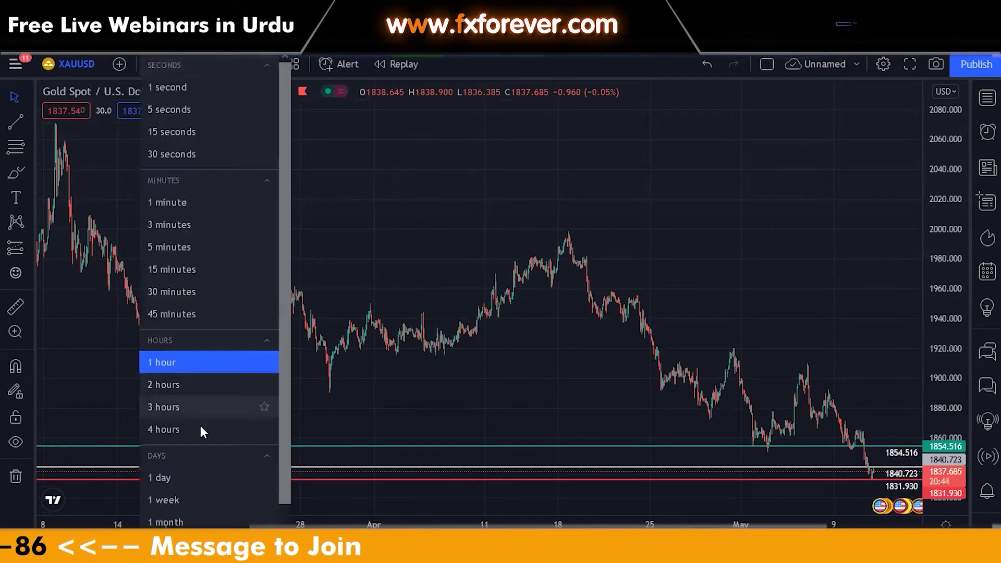
pyautogui.click(191, 426)
pyautogui.moveTo(748, 336)
pyautogui.mouseDown()
pyautogui.moveTo(716, 314)
pyautogui.moveTo(741, 326)
pyautogui.mouseUp()
pyautogui.scroll(5, 511, 306)
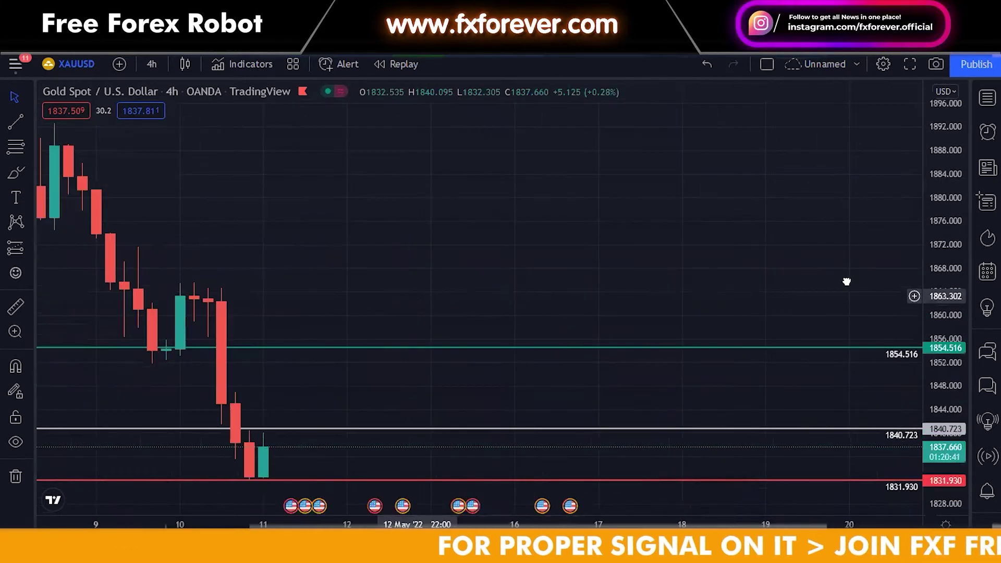
pyautogui.hscroll(-3, 679, 291)
pyautogui.scroll(2, 509, 264)
pyautogui.moveTo(679, 292); pyautogui.dragTo(766, 261)
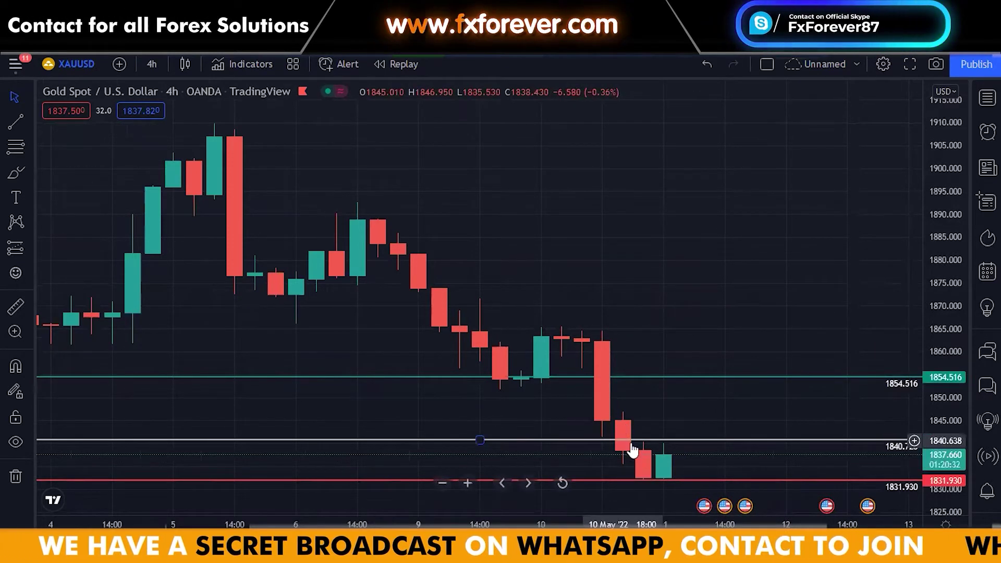
# Check gold on 2-hour candles, then return to the 1-hour timeframe.
pyautogui.click(152, 65)
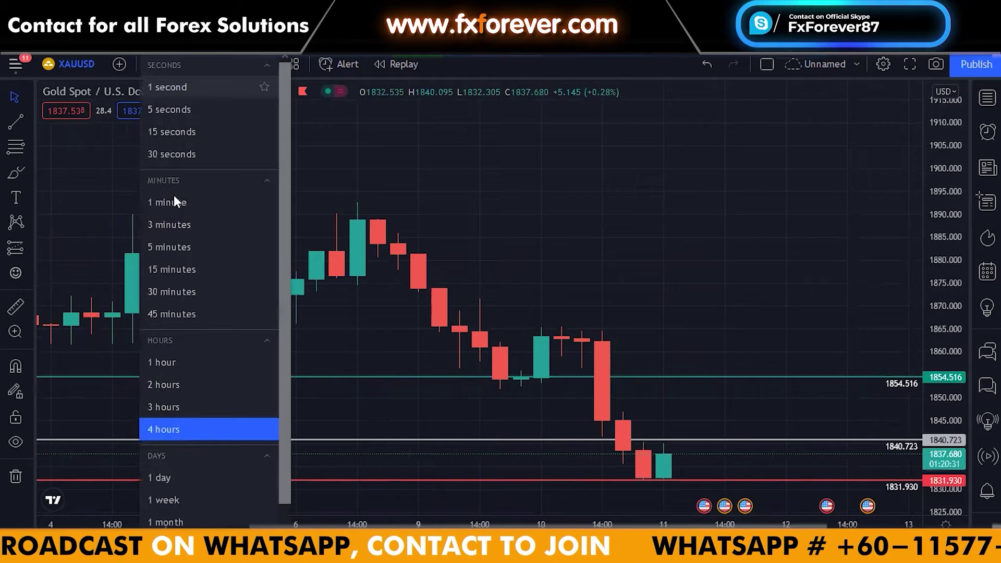
pyautogui.click(180, 381)
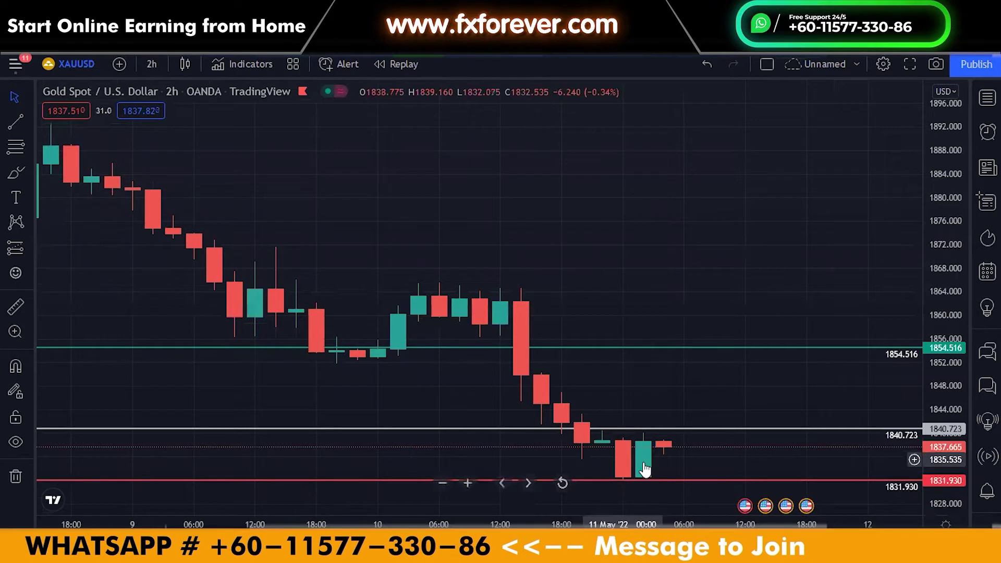
pyautogui.click(151, 64)
pyautogui.click(202, 365)
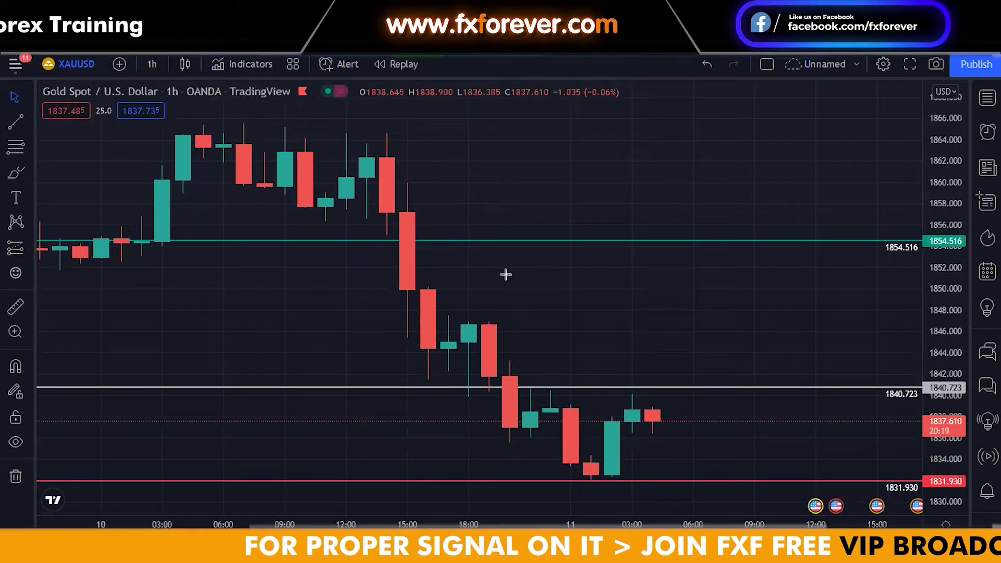
# Box the zone around 1,840.723 on the 1-hour chart, then switch to 15-minute candles.
pyautogui.moveTo(525, 386); pyautogui.dragTo(762, 404)
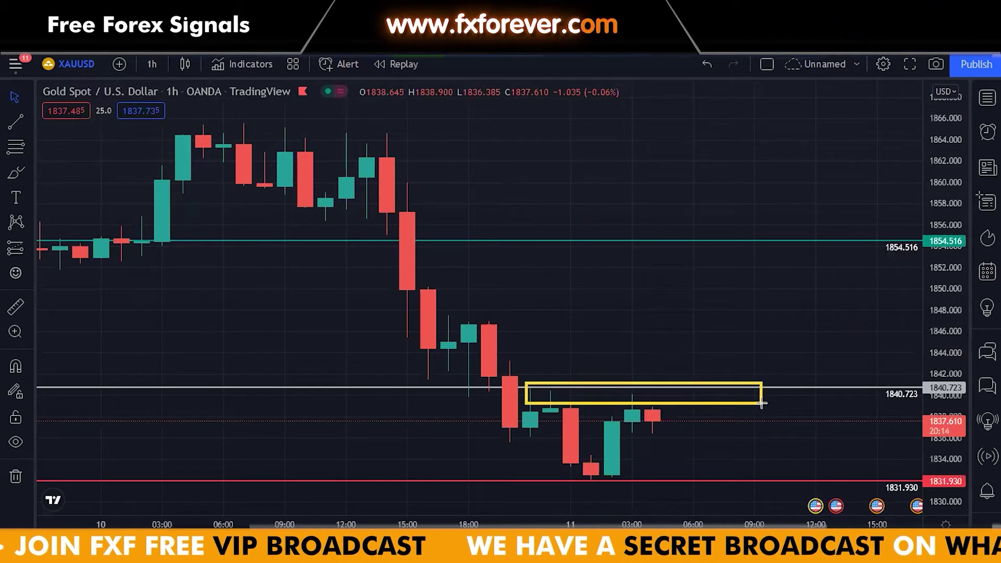
pyautogui.moveTo(420, 373); pyautogui.dragTo(778, 418)
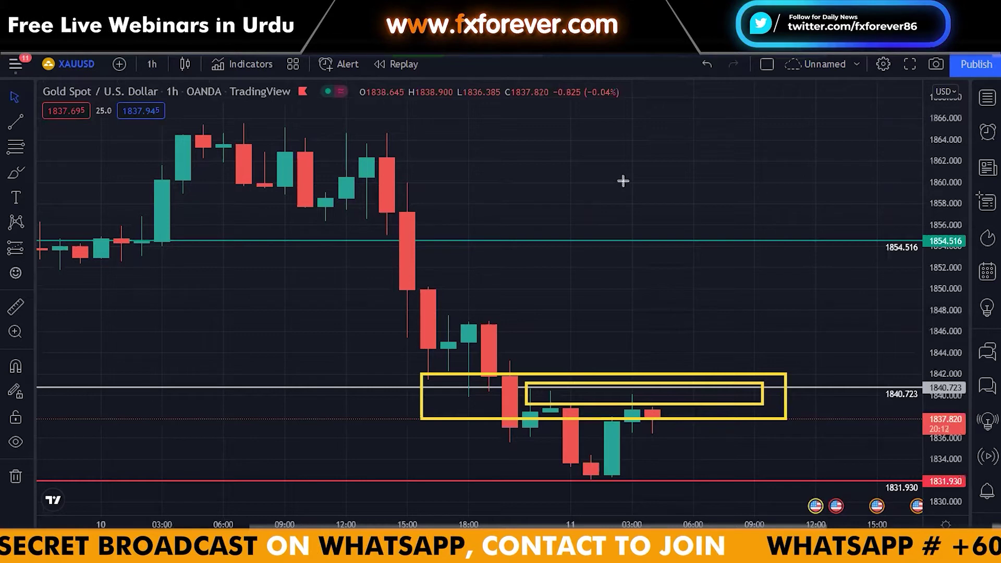
pyautogui.click(150, 63)
pyautogui.click(179, 269)
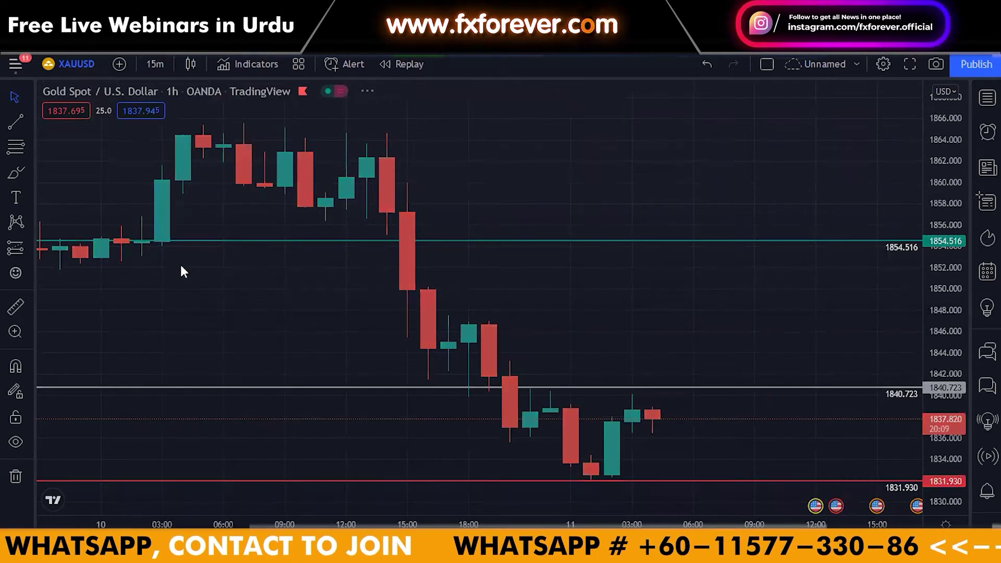
pyautogui.moveTo(670, 326); pyautogui.dragTo(480, 311)
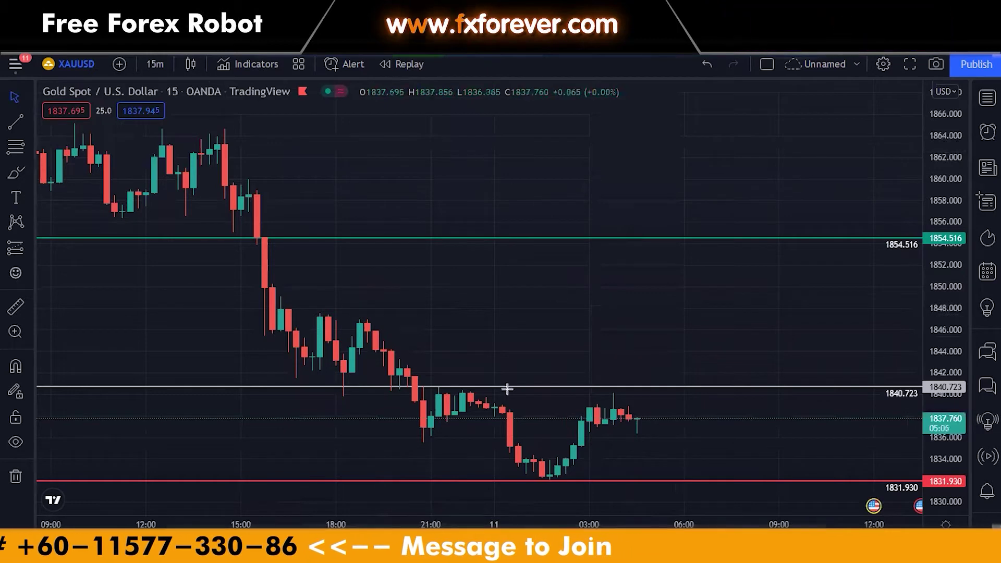
# Add zone boxes along 1,840.723 and the projected path, with an arrow up to 1,854.516.
pyautogui.moveTo(554, 401); pyautogui.dragTo(845, 398)
pyautogui.moveTo(645, 409); pyautogui.dragTo(655, 310)
pyautogui.moveTo(662, 397)
pyautogui.mouseDown()
pyautogui.moveTo(677, 365)
pyautogui.moveTo(700, 365)
pyautogui.mouseUp()
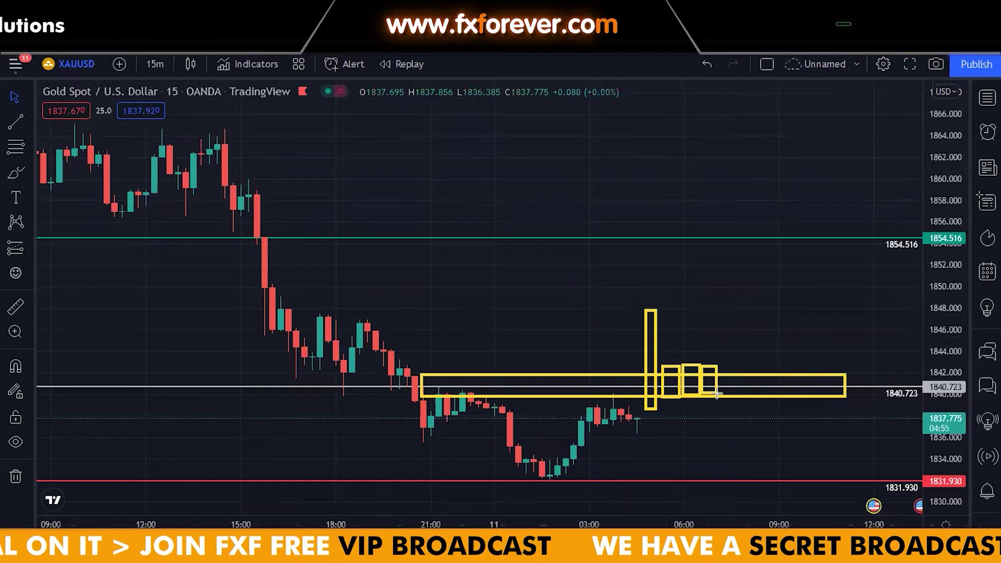
pyautogui.moveTo(721, 396); pyautogui.dragTo(707, 365)
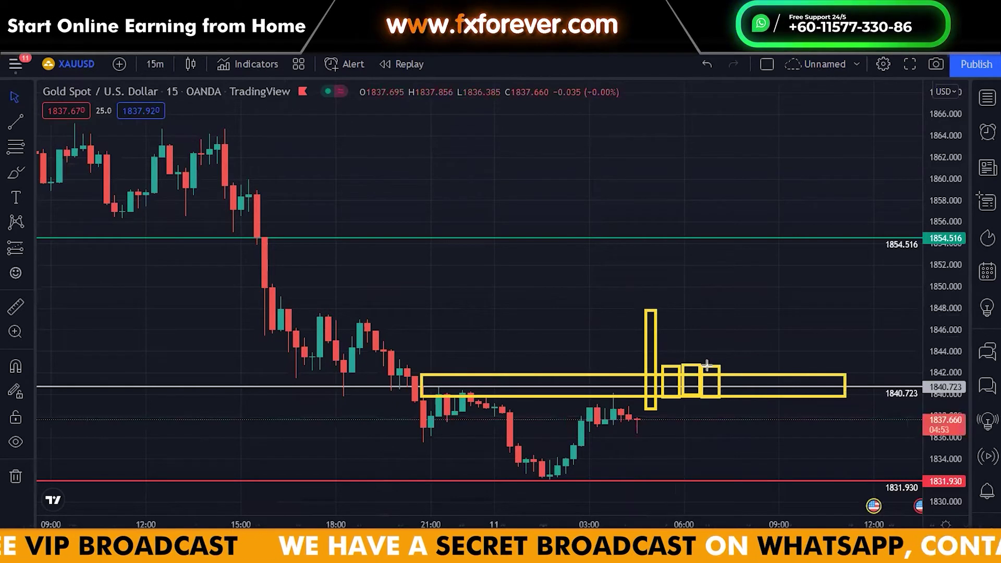
pyautogui.moveTo(721, 386); pyautogui.dragTo(790, 240)
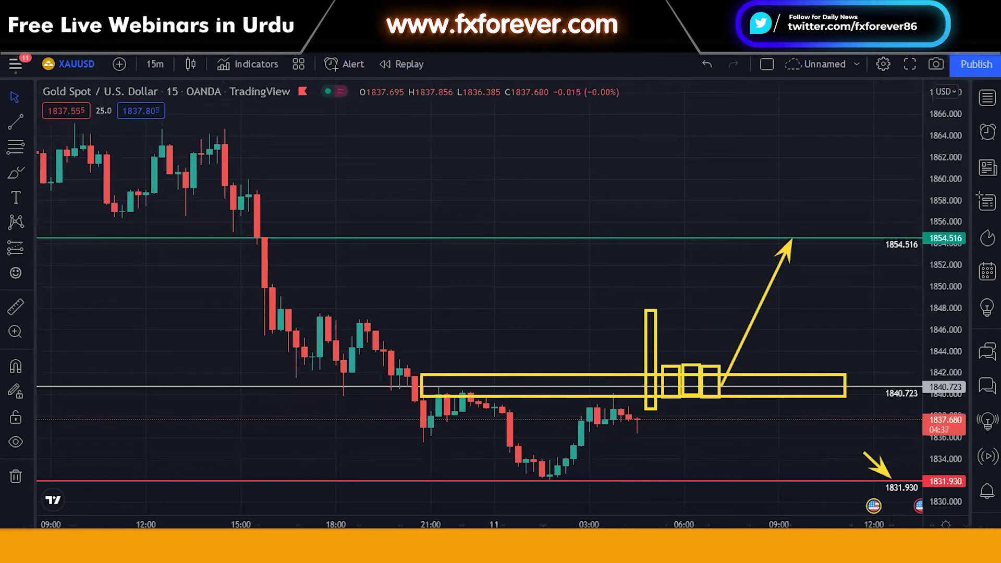
# Open US30USD from the watchlist, review it on 4-hour candles, then 15-minute candles.
pyautogui.click(986, 99)
pyautogui.click(780, 177)
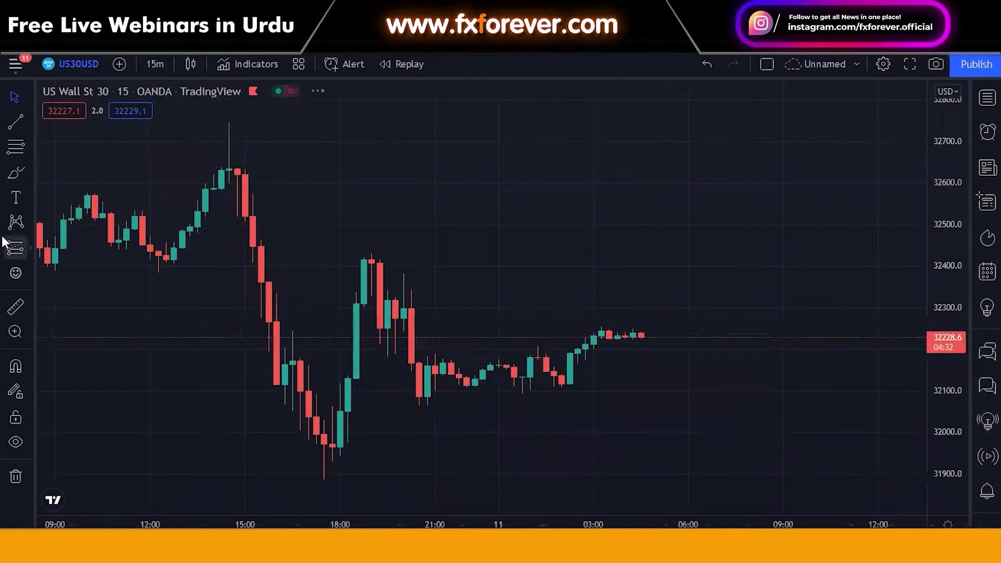
pyautogui.click(155, 63)
pyautogui.click(142, 430)
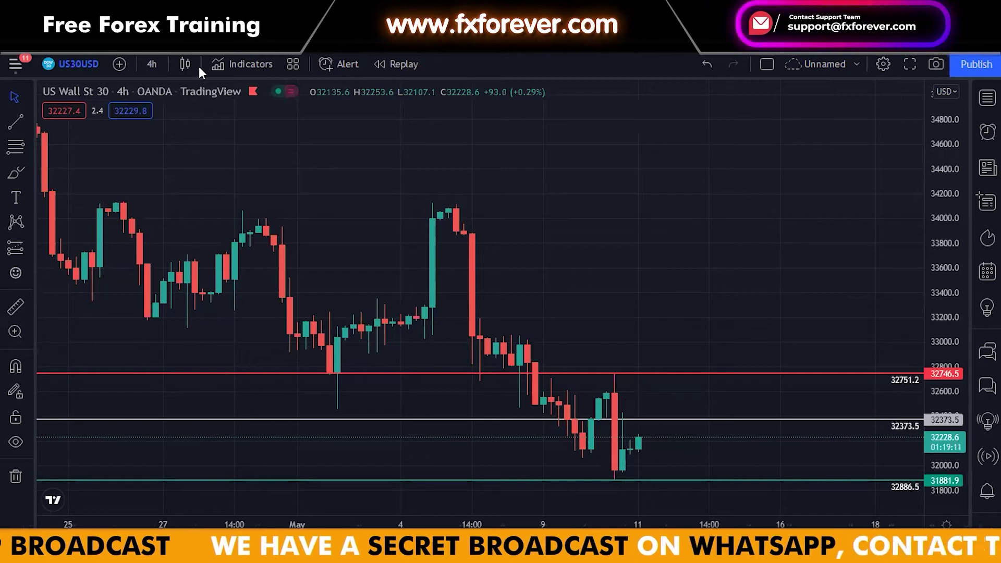
pyautogui.click(152, 64)
pyautogui.click(196, 265)
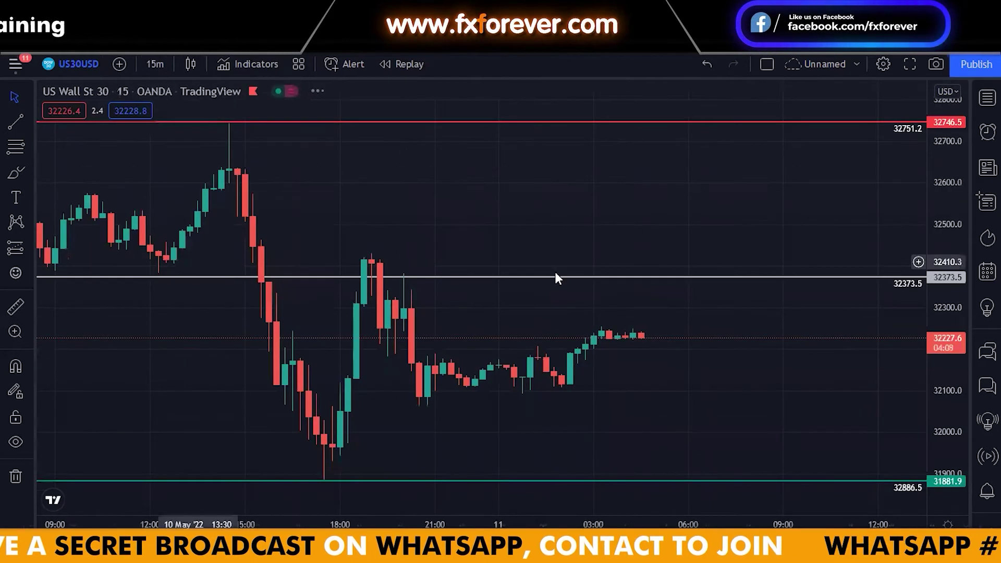
# Mark a yellow 32,373.5 zone with projection arrows down to the green level, then clear them.
pyautogui.scroll(-3, 569, 348)
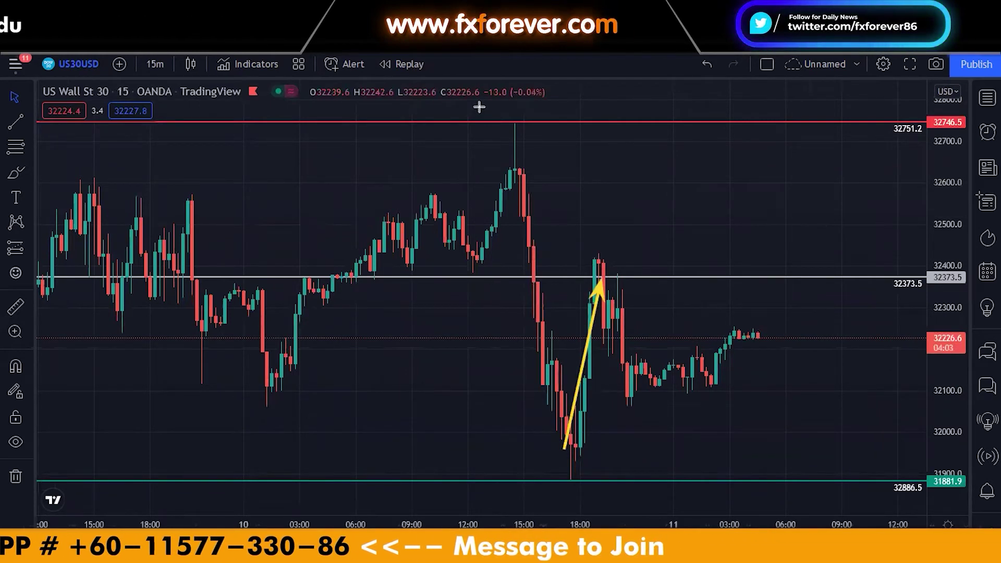
pyautogui.moveTo(471, 280)
pyautogui.mouseDown()
pyautogui.moveTo(920, 286)
pyautogui.moveTo(929, 258)
pyautogui.mouseUp()
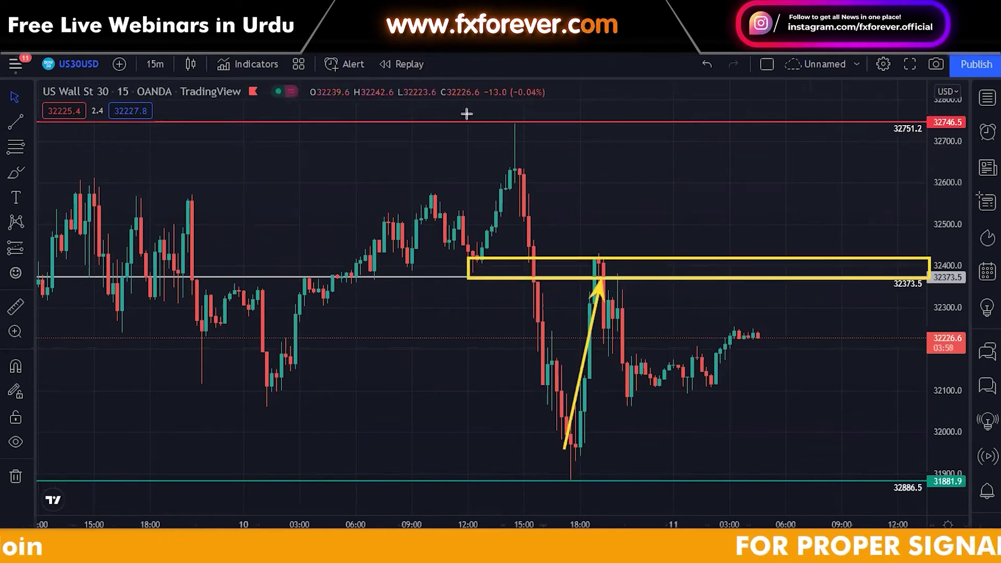
pyautogui.moveTo(756, 337); pyautogui.dragTo(776, 268)
pyautogui.moveTo(822, 306); pyautogui.dragTo(822, 315)
pyautogui.moveTo(822, 315); pyautogui.dragTo(831, 259)
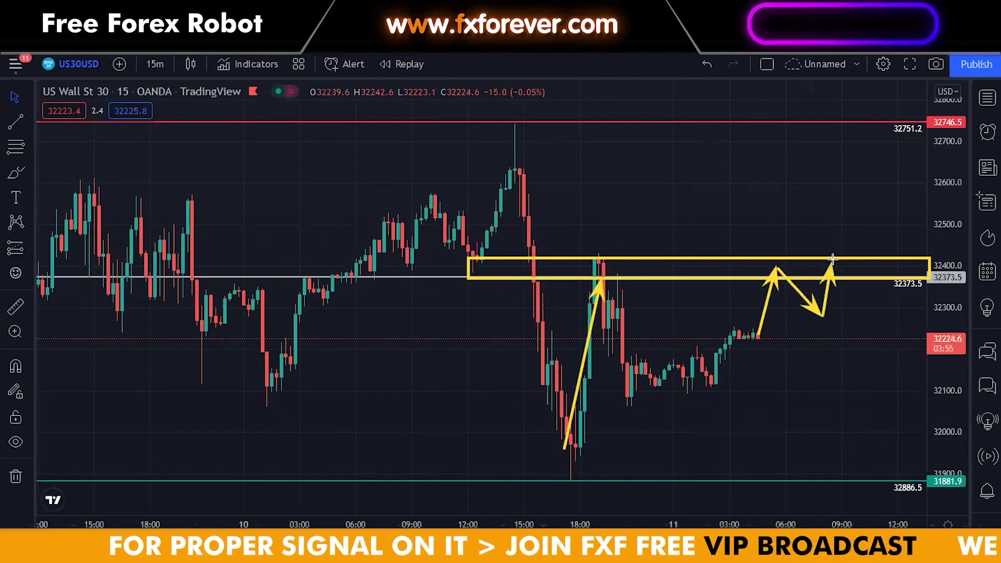
pyautogui.moveTo(864, 353); pyautogui.dragTo(888, 483)
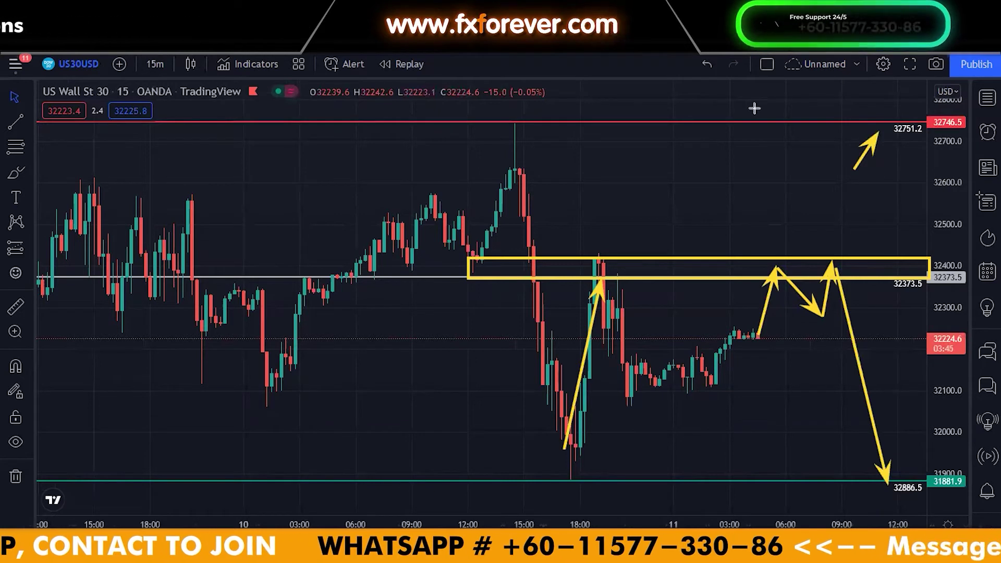
pyautogui.press('Escape')
pyautogui.click(983, 98)
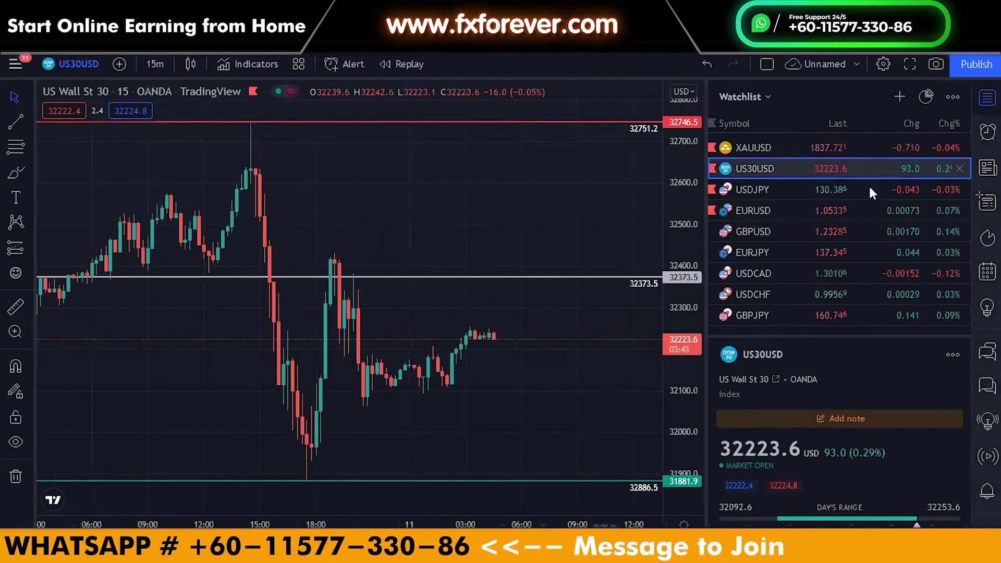
# Switch the chart to USDJPY and view it on 4-hour candles.
pyautogui.press('Down')
pyautogui.click(984, 98)
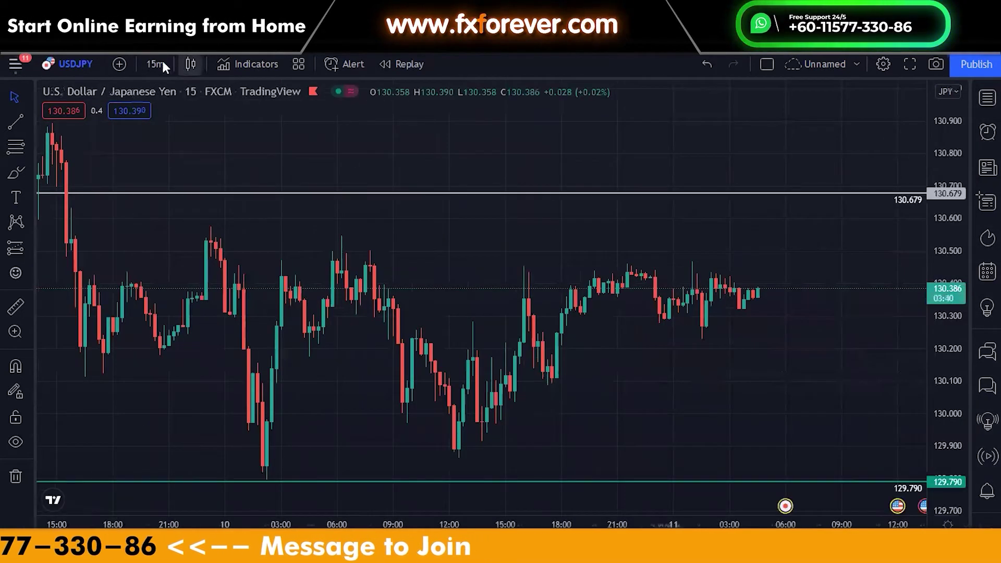
pyautogui.click(157, 62)
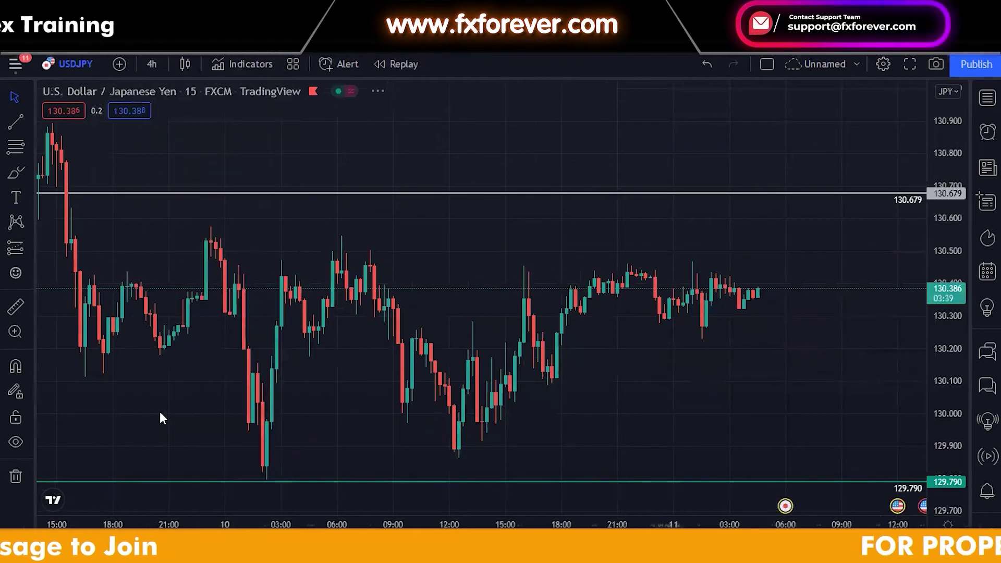
pyautogui.click(164, 425)
pyautogui.scroll(3, 543, 360)
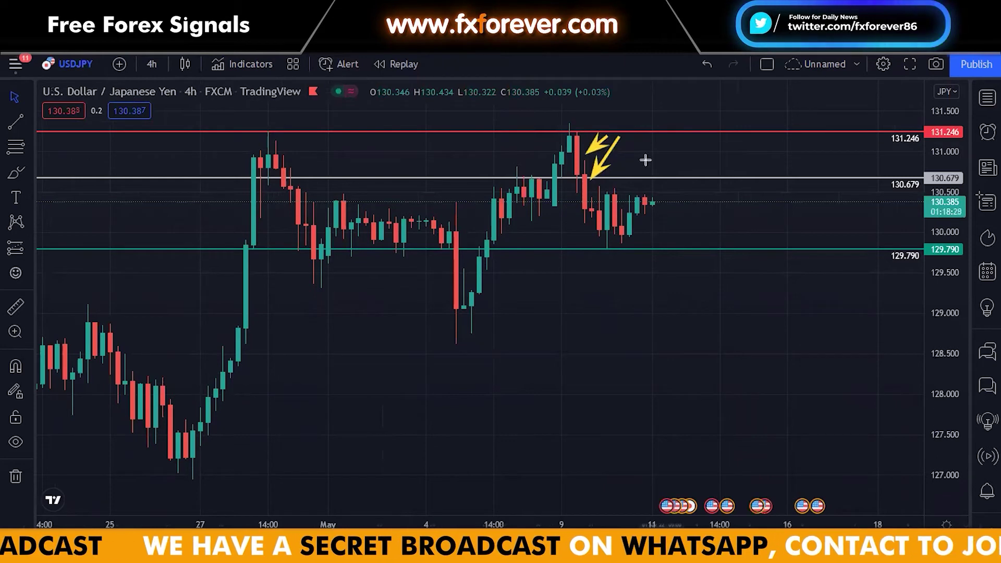
# Move USDJPY to 1-hour candles and draw a yellow box across to the price scale.
pyautogui.click(152, 65)
pyautogui.click(177, 360)
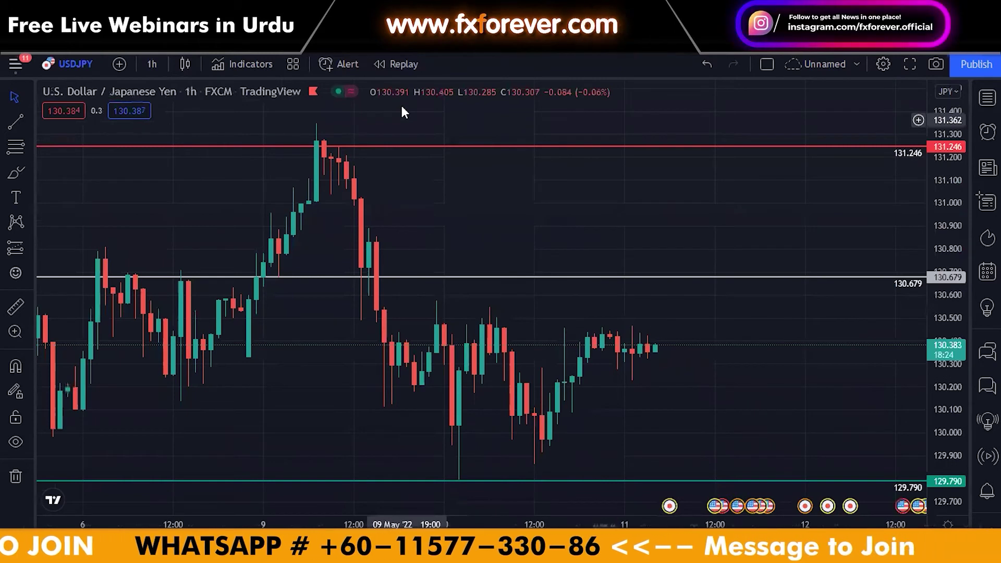
pyautogui.click(174, 282)
pyautogui.click(932, 267)
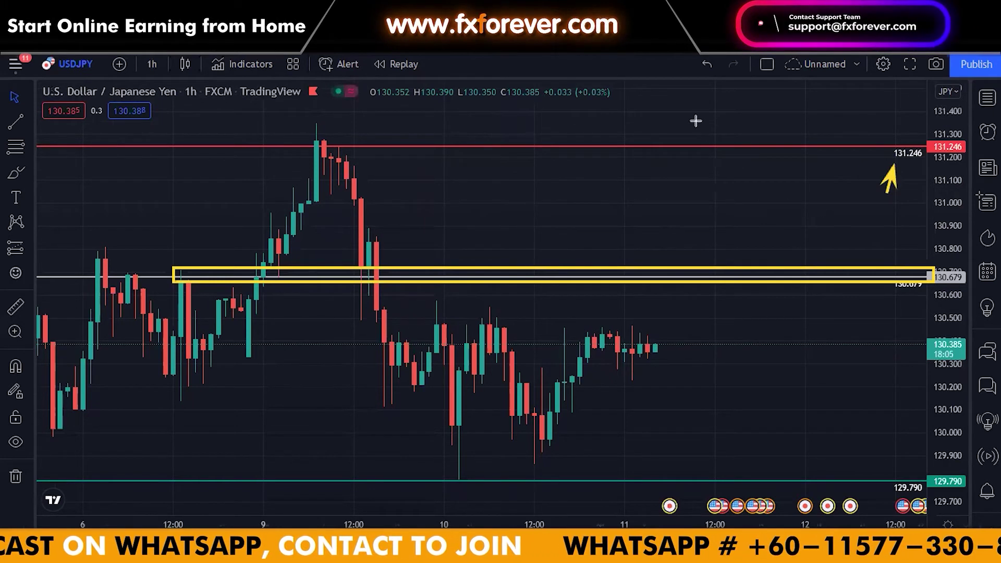
# On 15-minute USDJPY candles, draw yellow arrows up to 130.679 and back down.
pyautogui.click(159, 64)
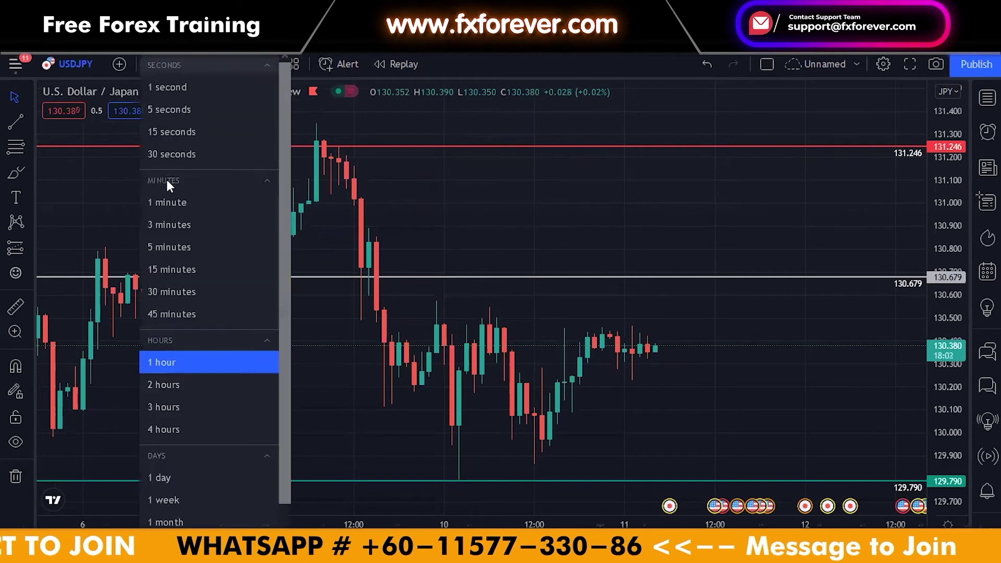
pyautogui.click(177, 271)
pyautogui.scroll(-5, 462, 286)
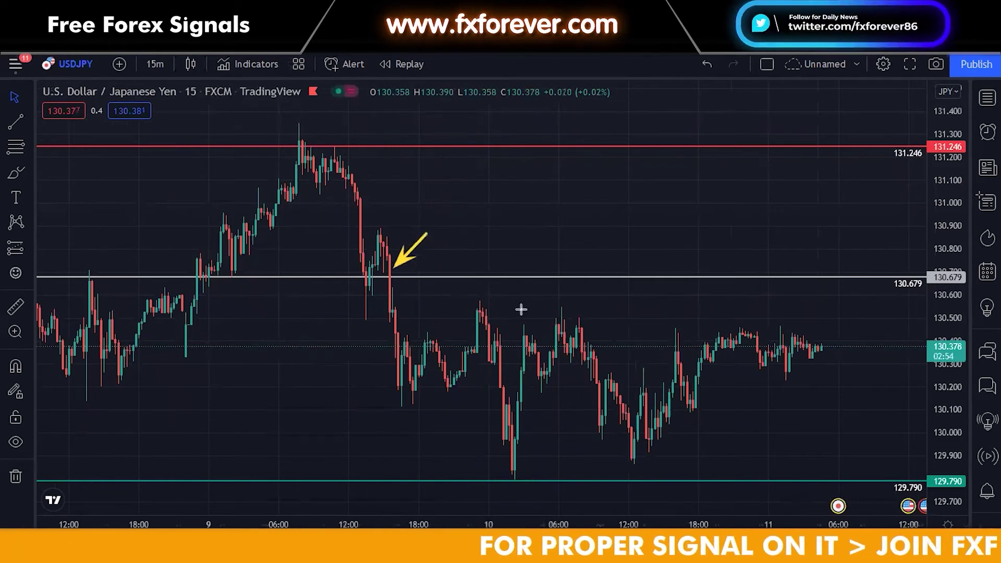
pyautogui.moveTo(821, 349); pyautogui.dragTo(829, 271)
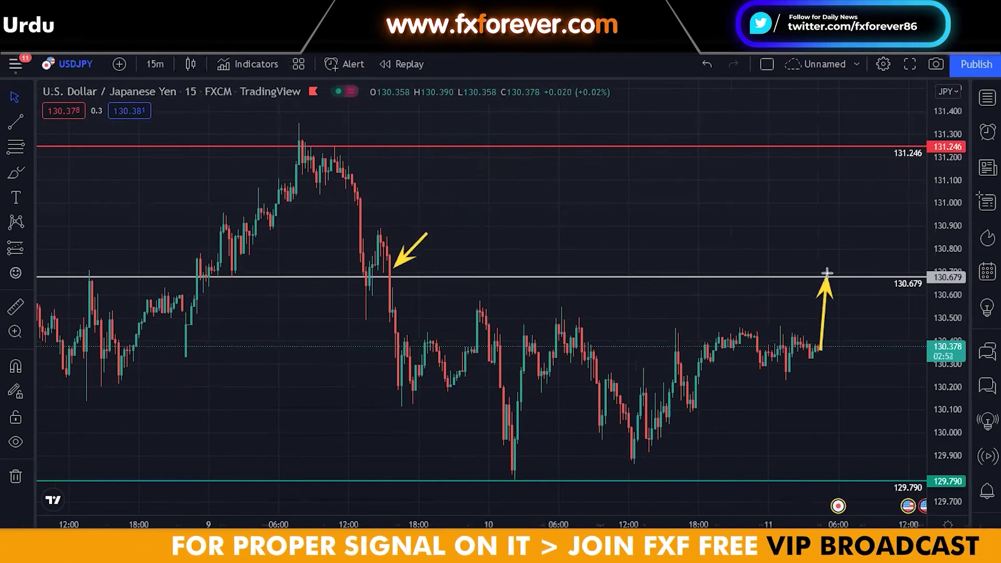
pyautogui.moveTo(838, 305)
pyautogui.mouseDown()
pyautogui.moveTo(848, 266)
pyautogui.moveTo(899, 495)
pyautogui.moveTo(895, 486)
pyautogui.mouseUp()
# Clear the arrows and return USDJPY to 1-hour candles.
pyautogui.press('Escape')
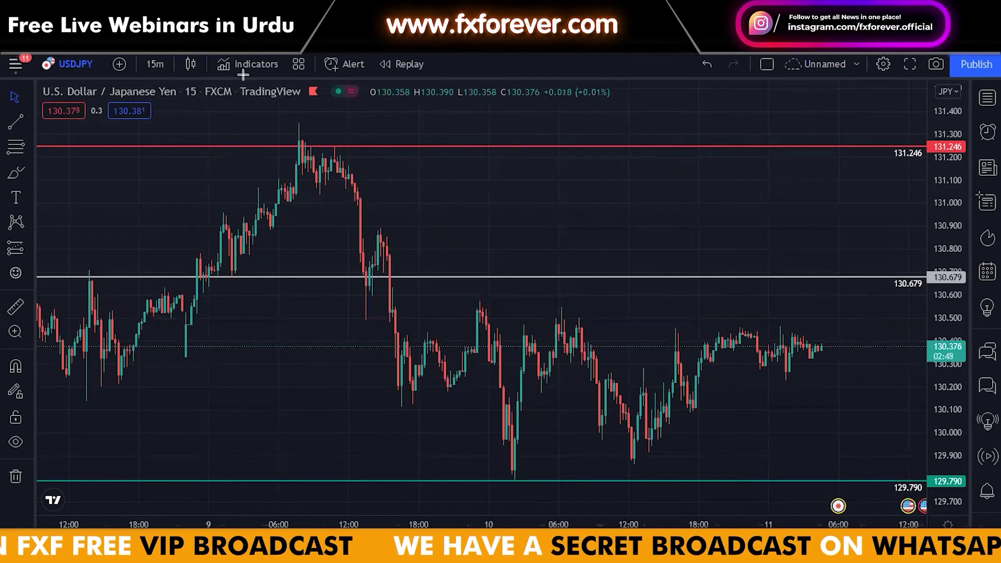
pyautogui.click(155, 64)
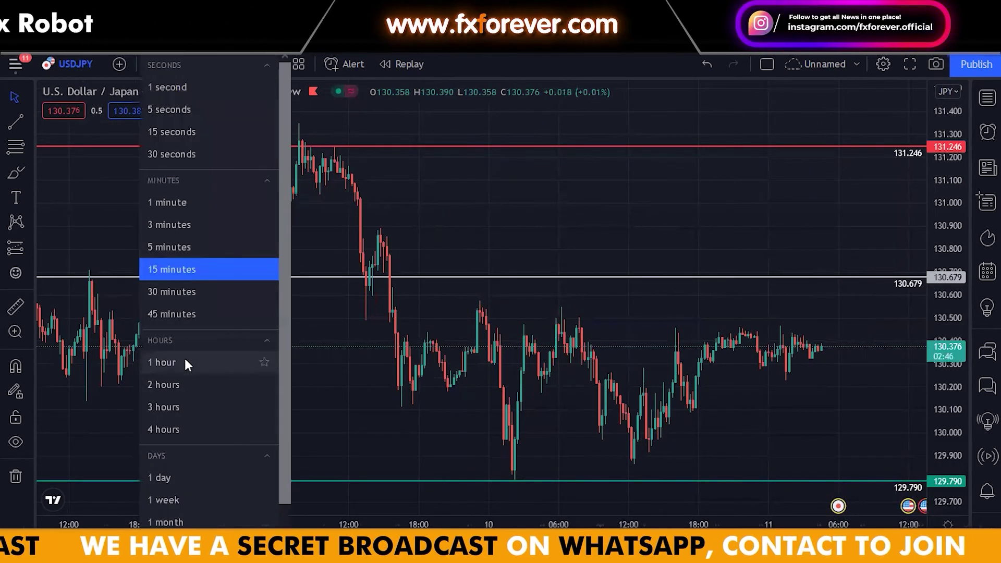
pyautogui.click(185, 362)
pyautogui.click(983, 103)
# Switch to EURUSD and box the 1-hour range from the green level past the red level.
pyautogui.click(742, 214)
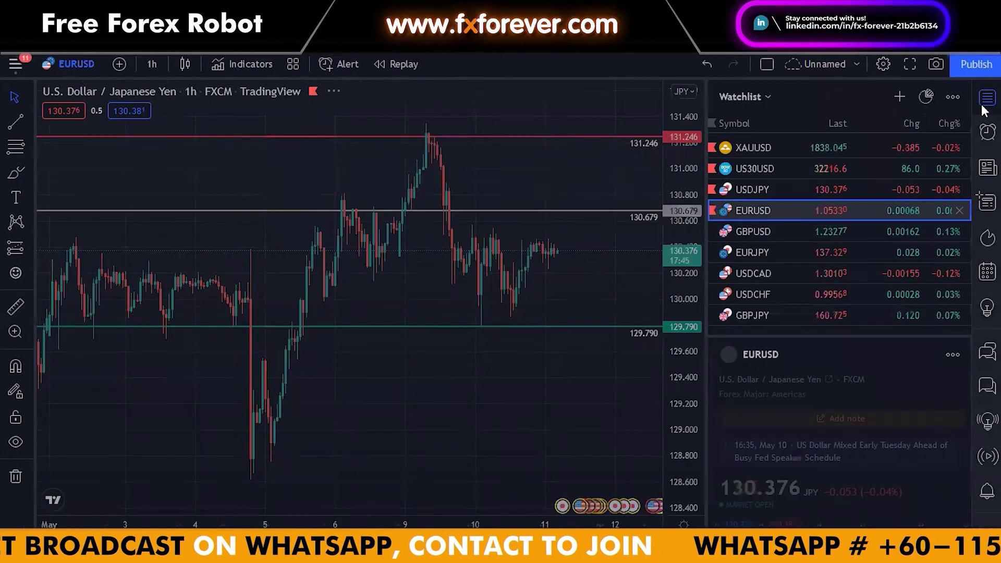
pyautogui.click(980, 104)
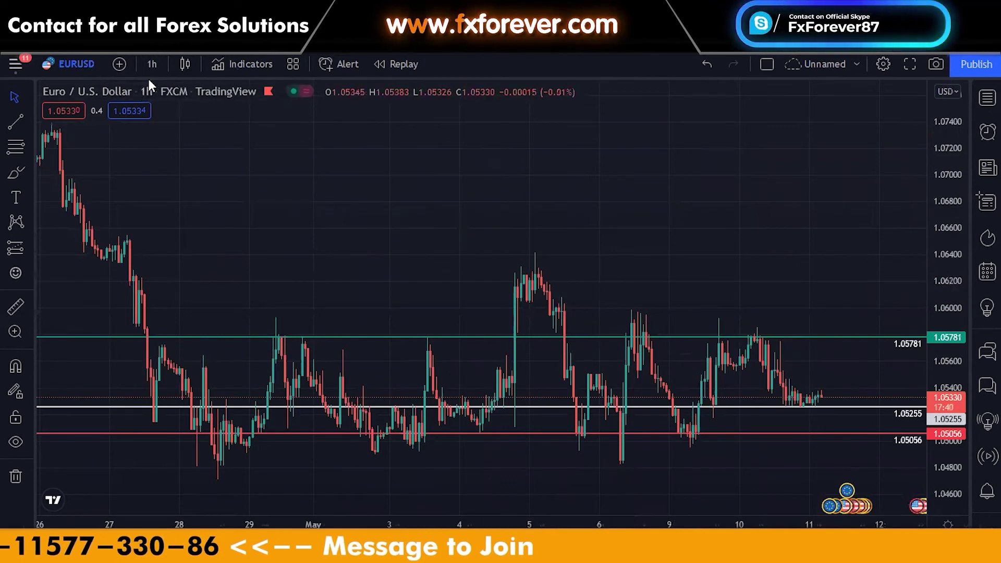
pyautogui.moveTo(150, 338); pyautogui.dragTo(905, 467)
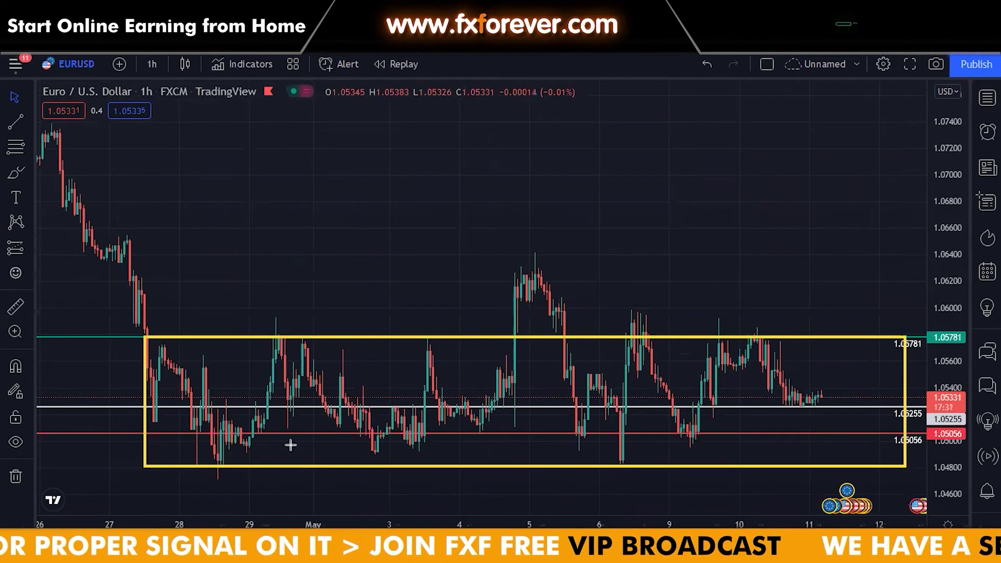
# Add small yellow boxes marking the 2–3 May and 6–9 May lows.
pyautogui.moveTo(366, 437); pyautogui.dragTo(447, 466)
pyautogui.moveTo(564, 435); pyautogui.dragTo(728, 465)
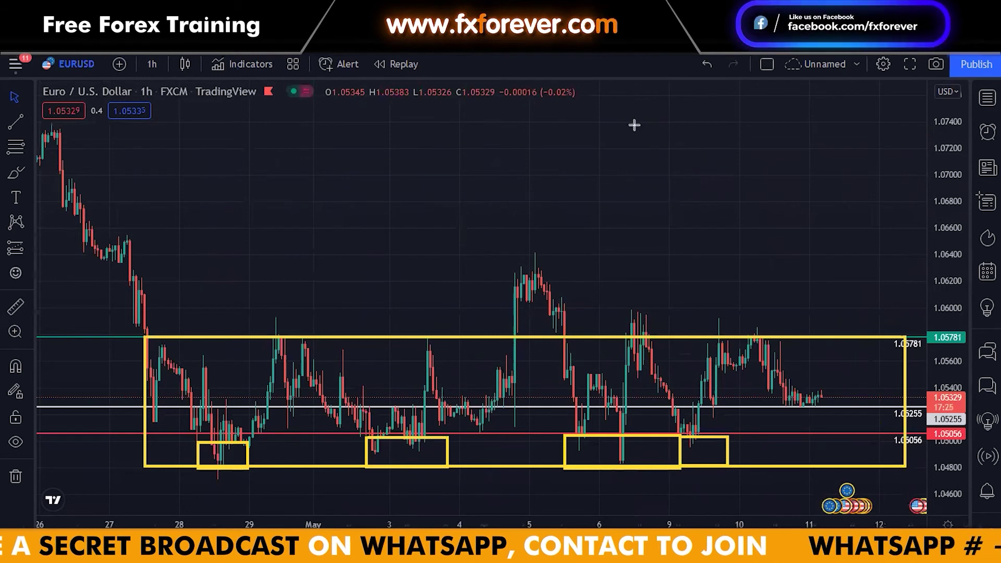
pyautogui.click(151, 65)
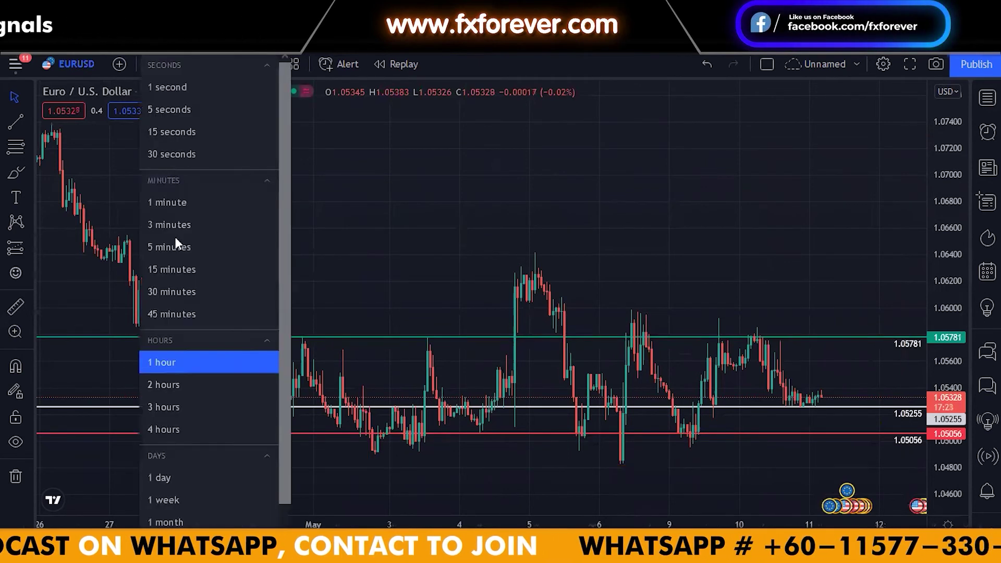
# On 15-minute EURUSD candles, sketch a yellow path up toward 1.05781, then clear the drawings.
pyautogui.click(188, 265)
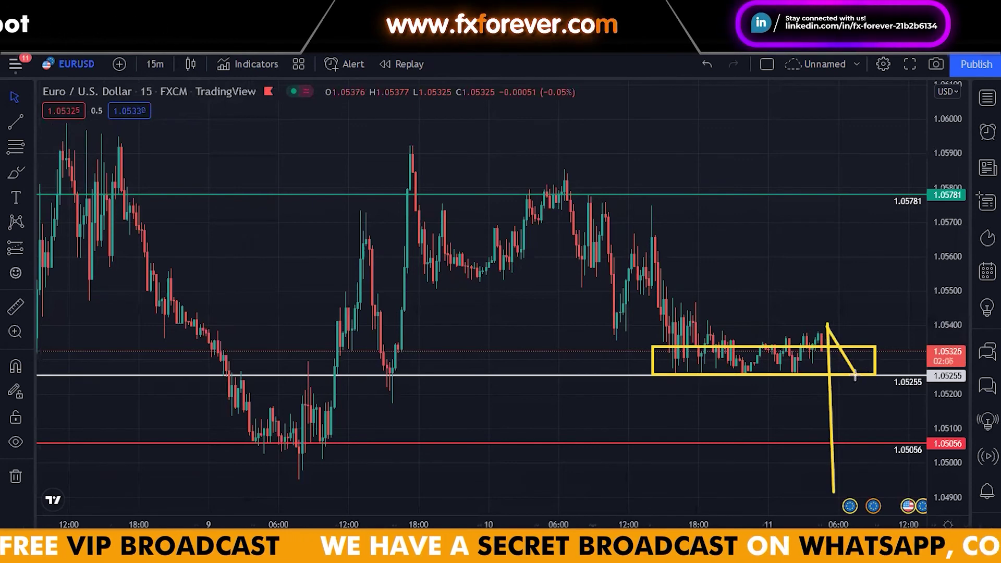
pyautogui.moveTo(854, 374); pyautogui.dragTo(866, 334)
pyautogui.moveTo(883, 201); pyautogui.dragTo(884, 198)
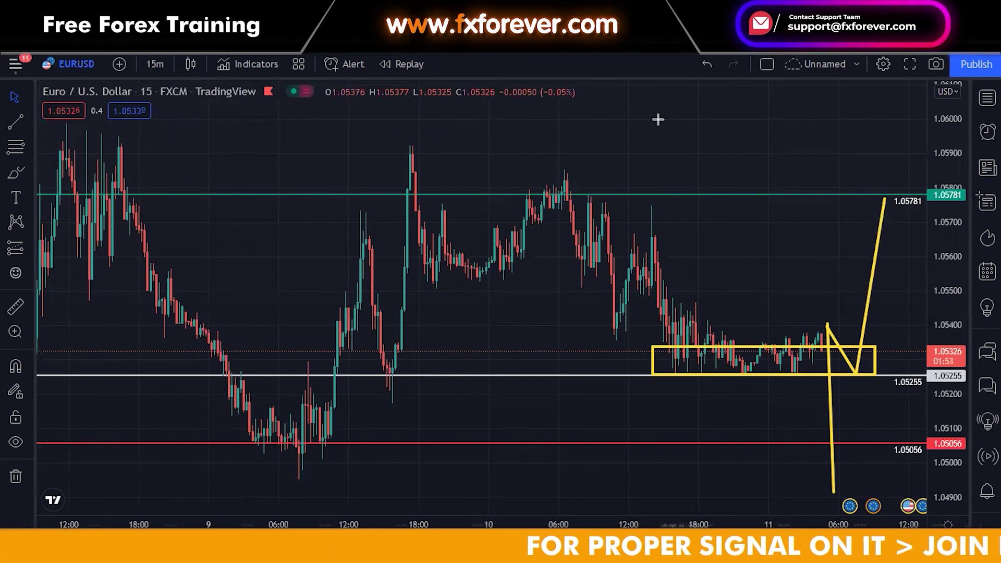
pyautogui.press('Escape')
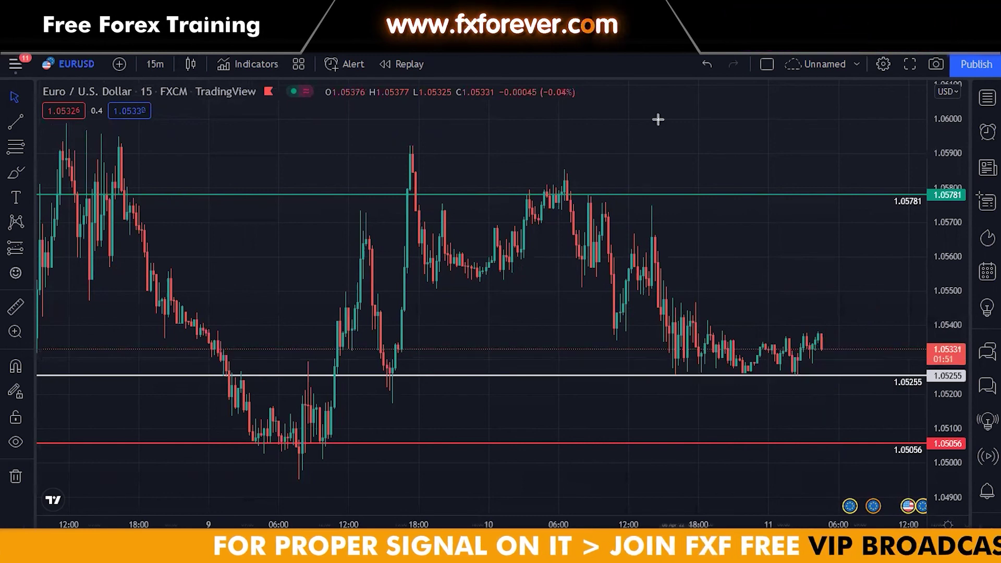
# Change the EURUSD interval from 15m to 1 hour and zoom in near 1.05330.
pyautogui.scroll(3, 680, 249)
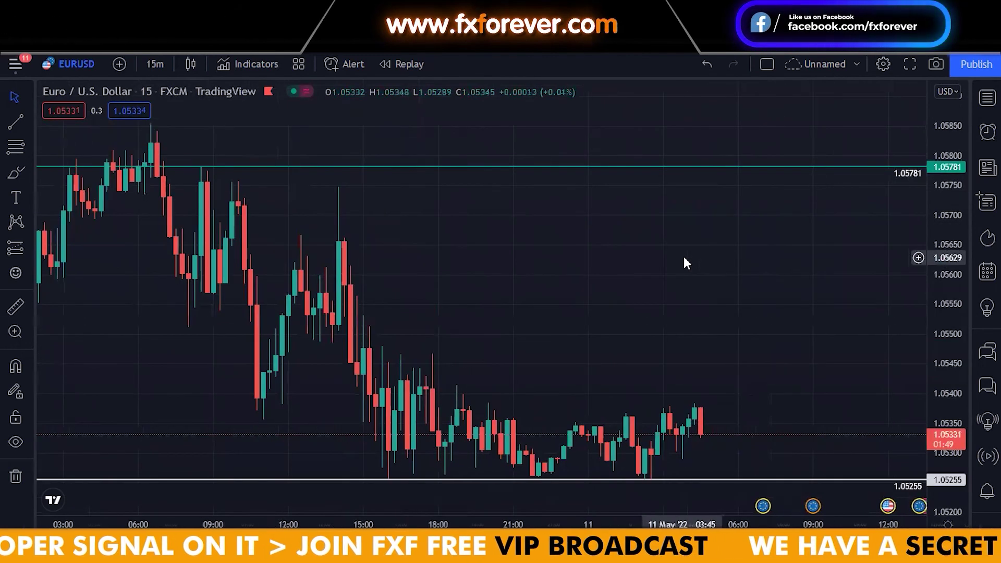
pyautogui.scroll(-5, 685, 263)
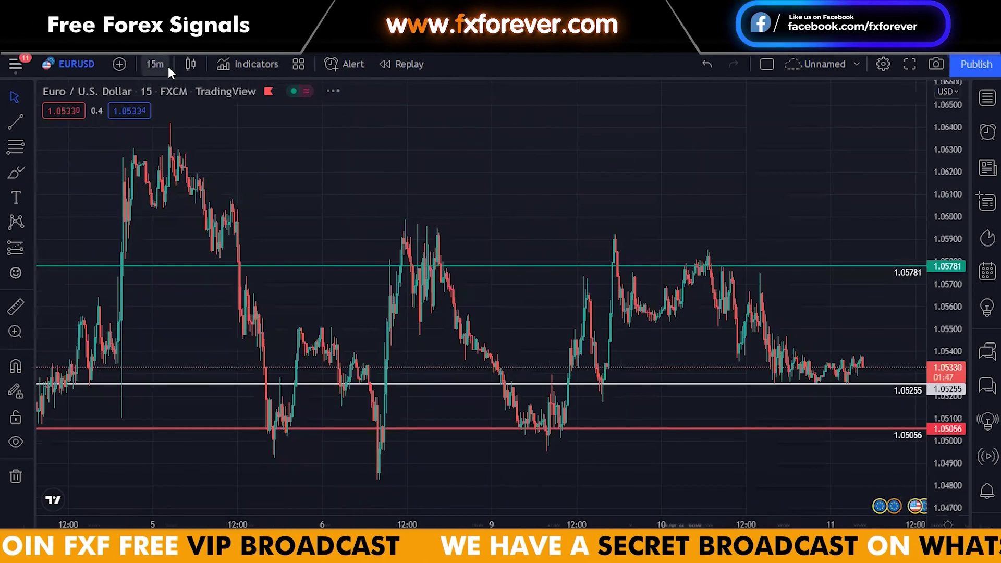
pyautogui.click(168, 66)
pyautogui.click(174, 360)
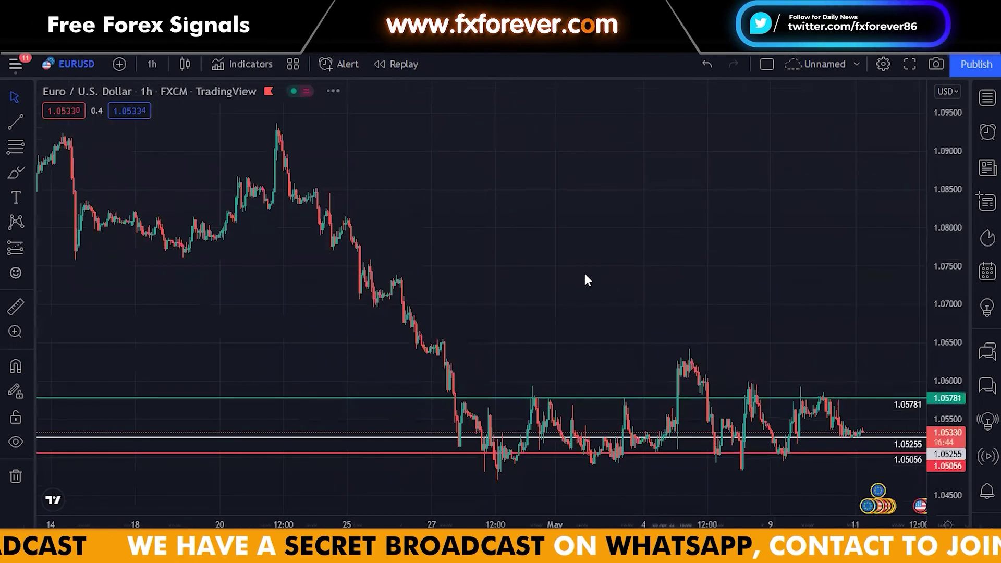
pyautogui.scroll(3, 660, 248)
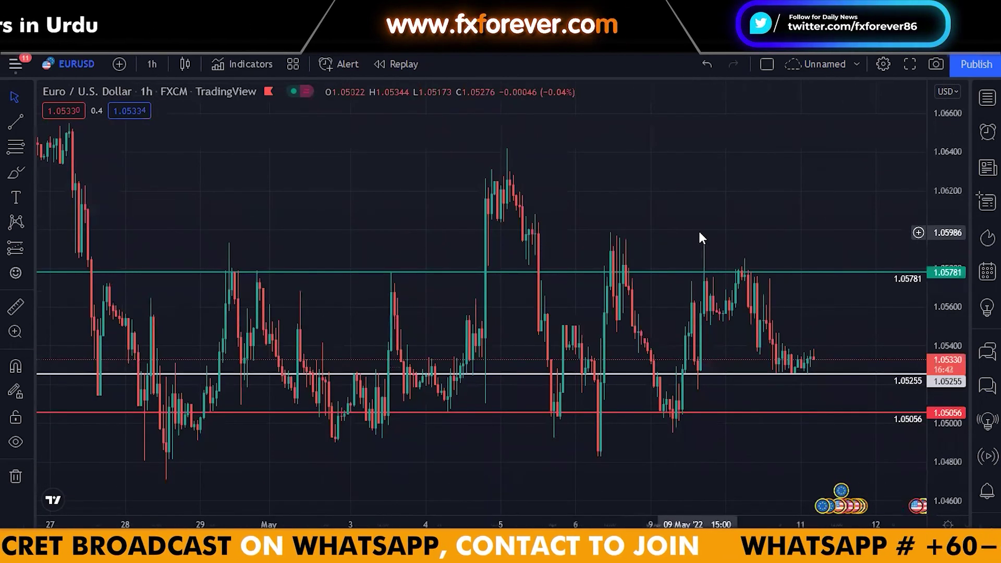